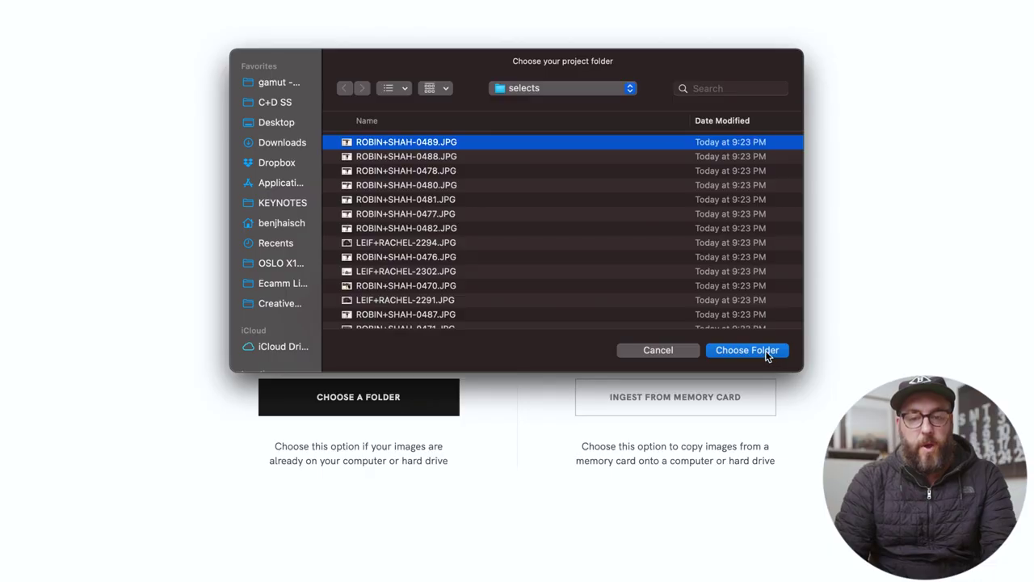
- Create a project named 'selects' from the selects folder and import its 84 wedding images
click(765, 352)
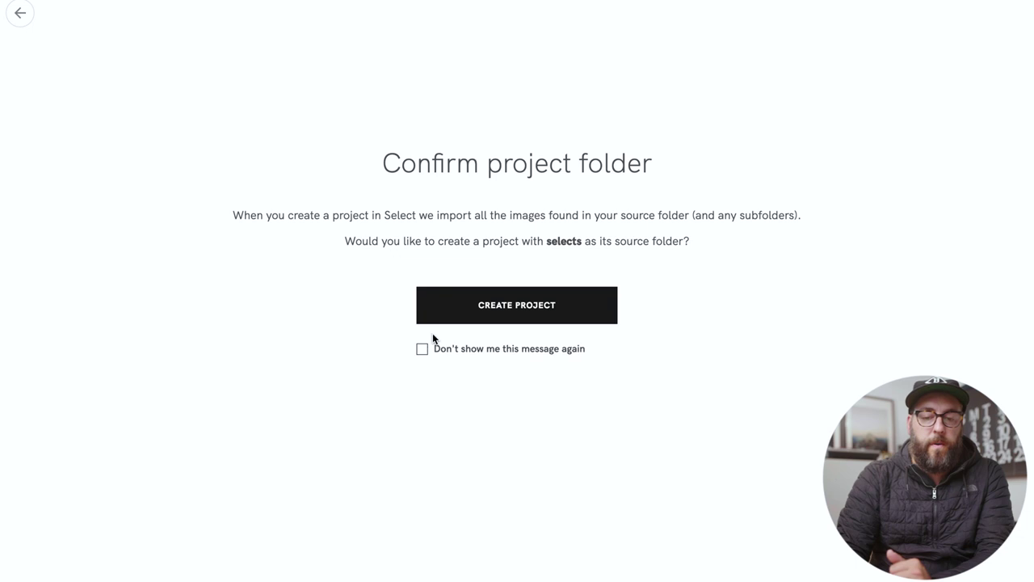
click(450, 316)
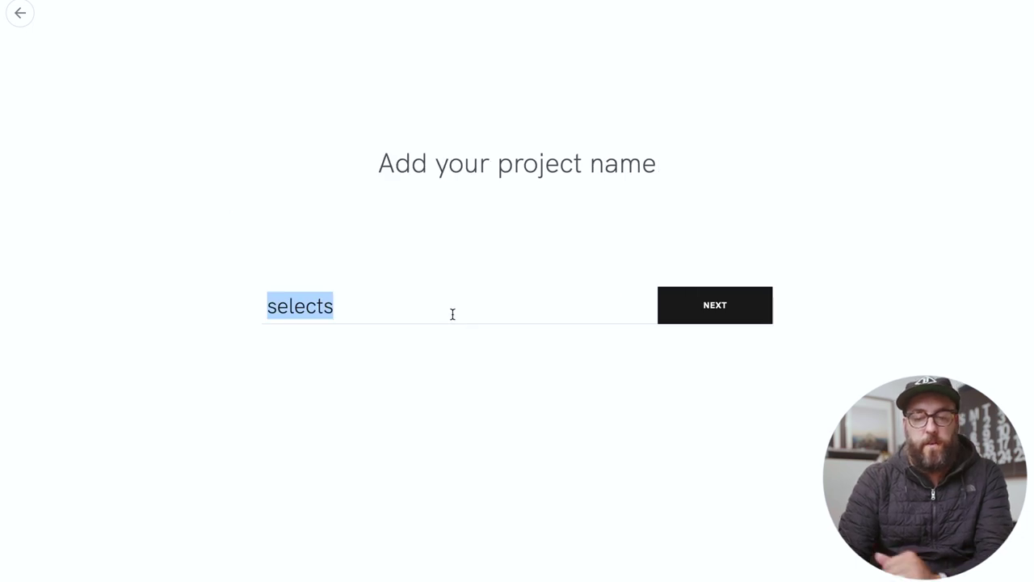
click(722, 309)
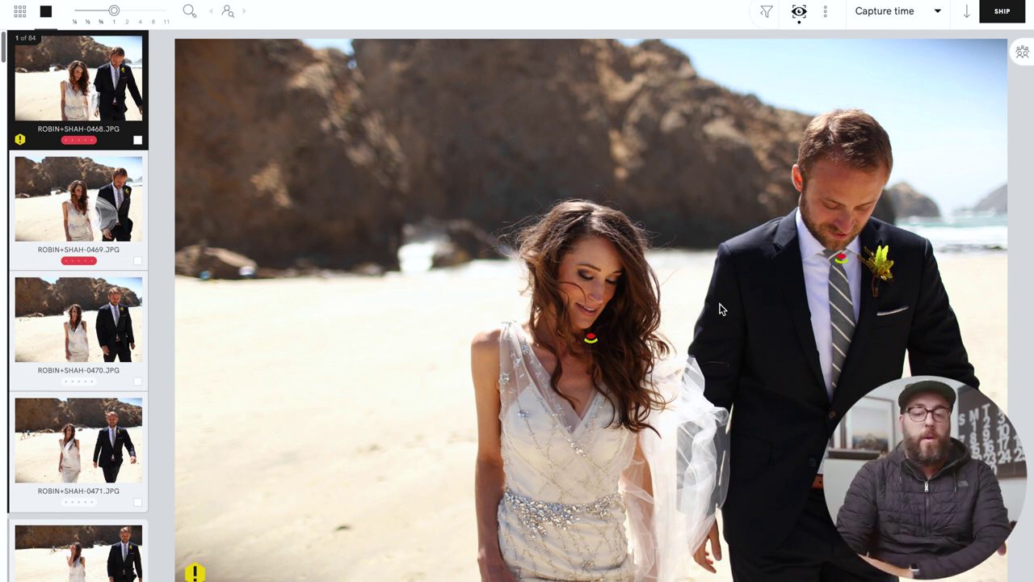
mouse_move(591, 338)
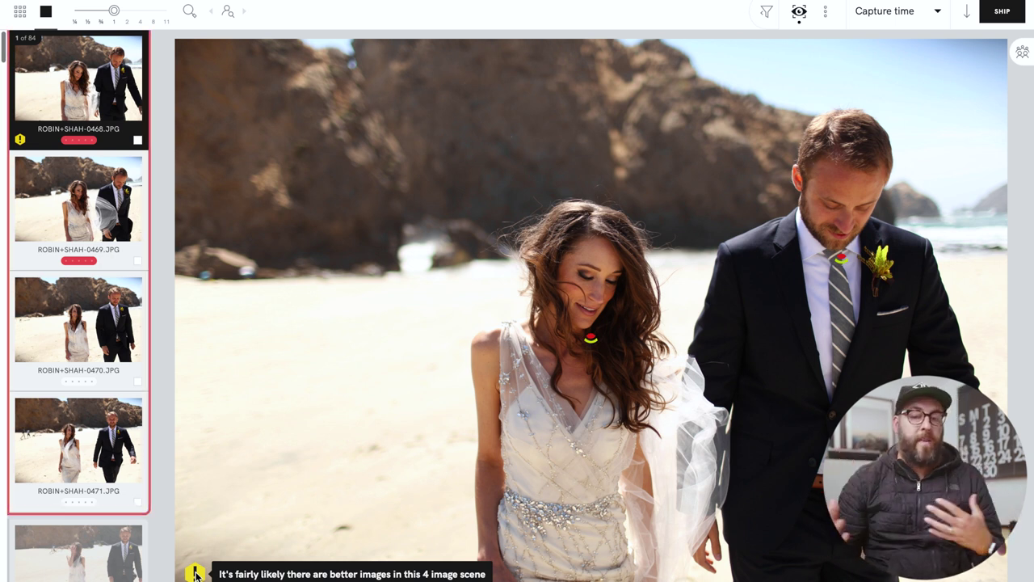
- Show the star and colour-label filters and remove the red labels from the first two photos
click(766, 14)
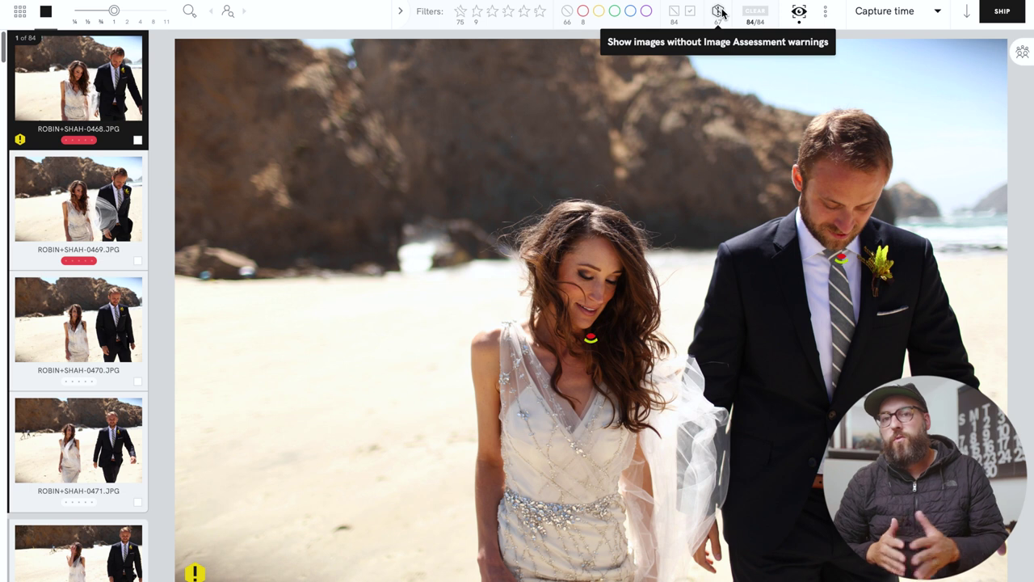
key(ctrl+z)
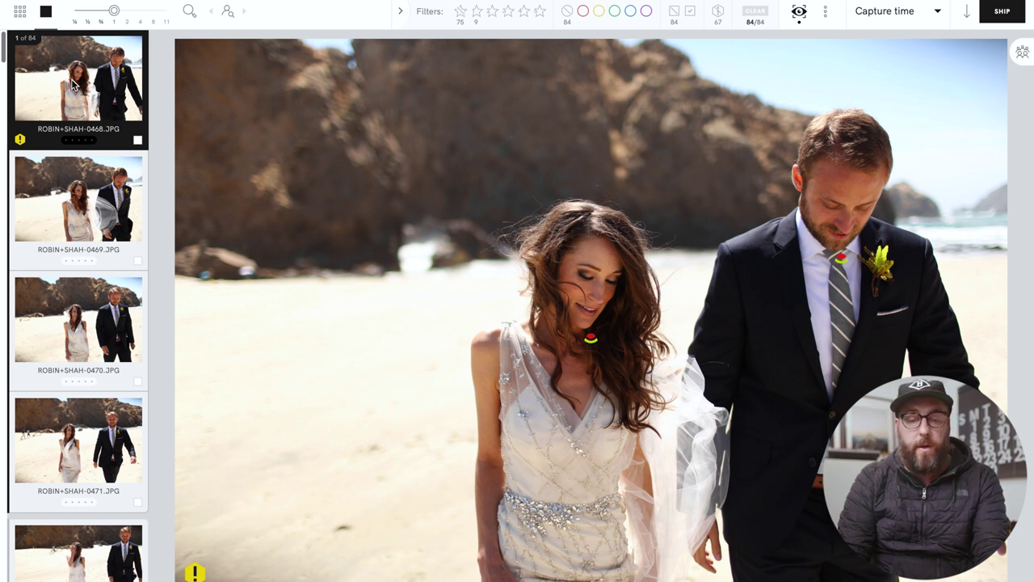
- Rate photo 0468 one star, then step through 0469 to the third photo, 0470
key(1)
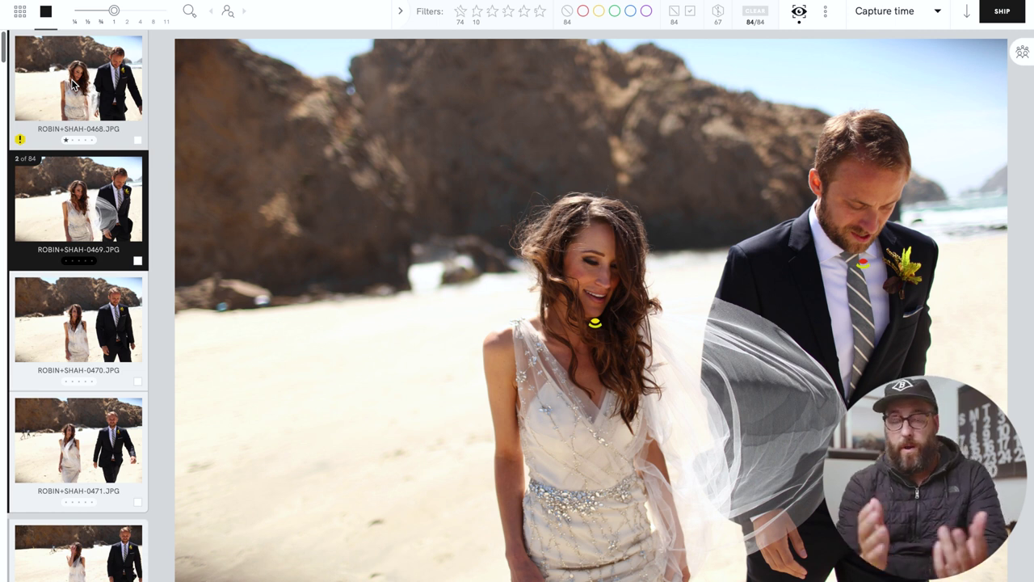
click(72, 84)
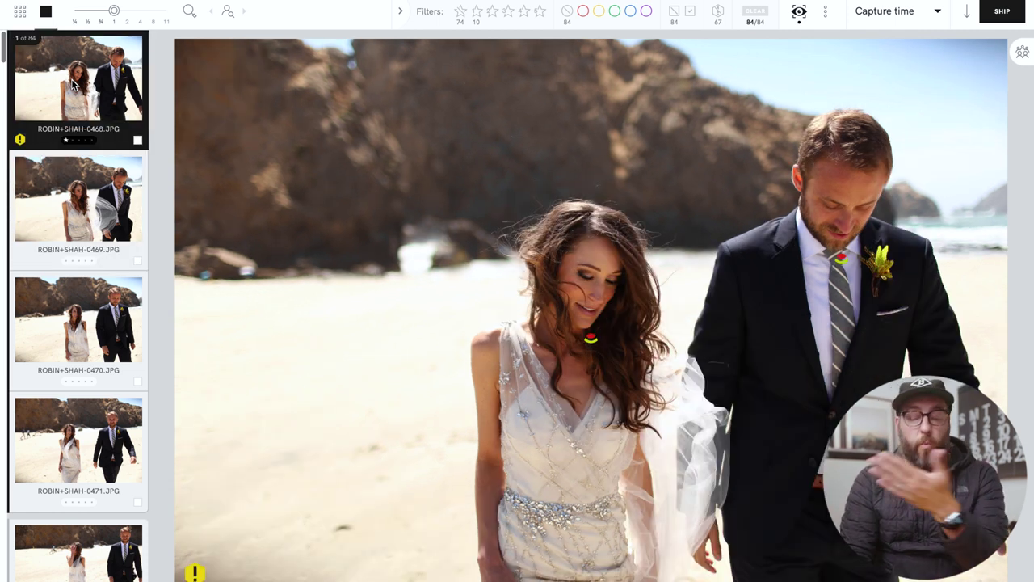
key(Right)
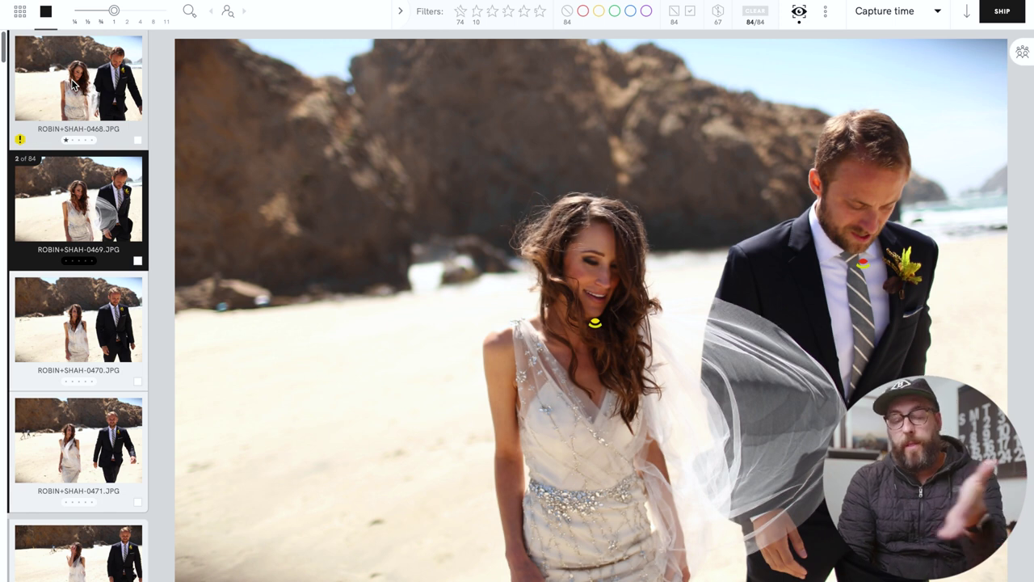
key(Right)
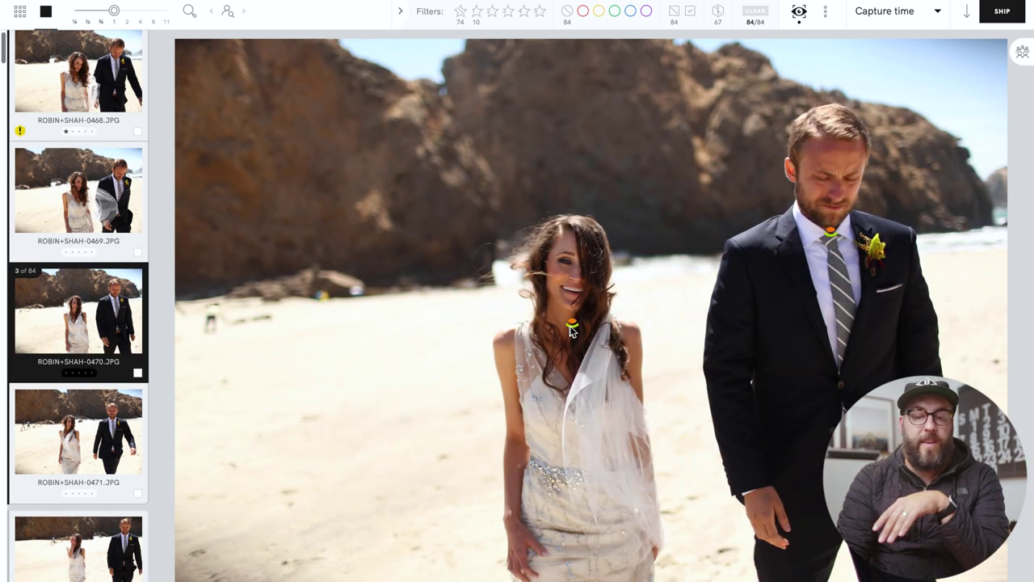
mouse_move(572, 325)
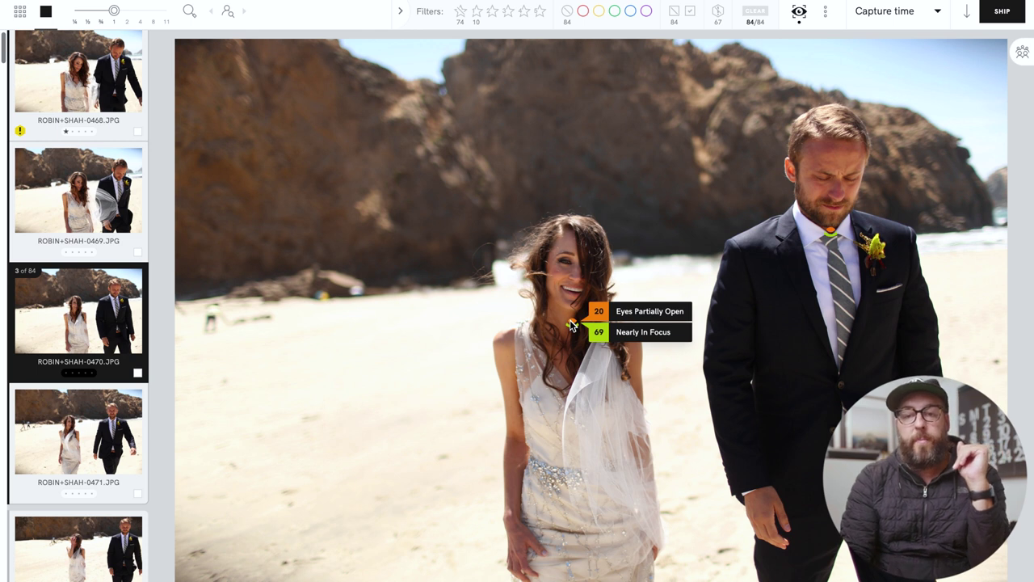
- Show the face close-ups panel and move ahead to photo 0477, rating it one star
click(1021, 53)
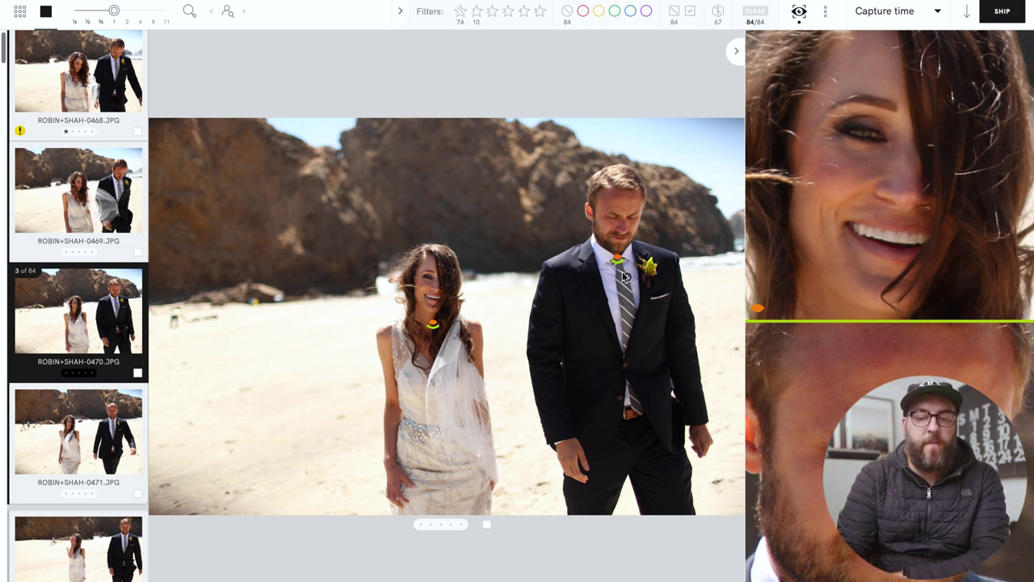
mouse_move(615, 261)
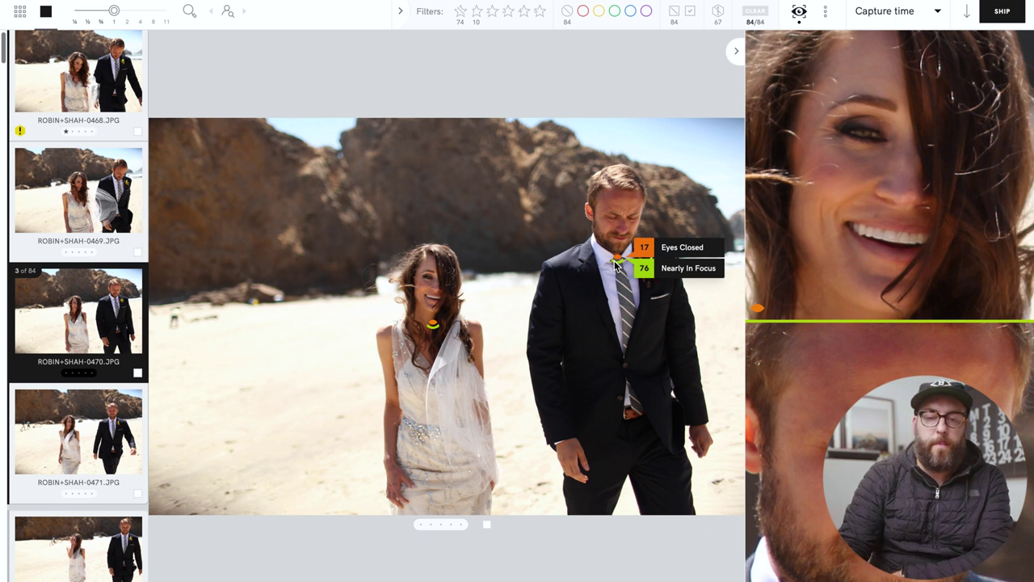
key(Down)
key(Down)
key(Down)
key(Down)
key(Down)
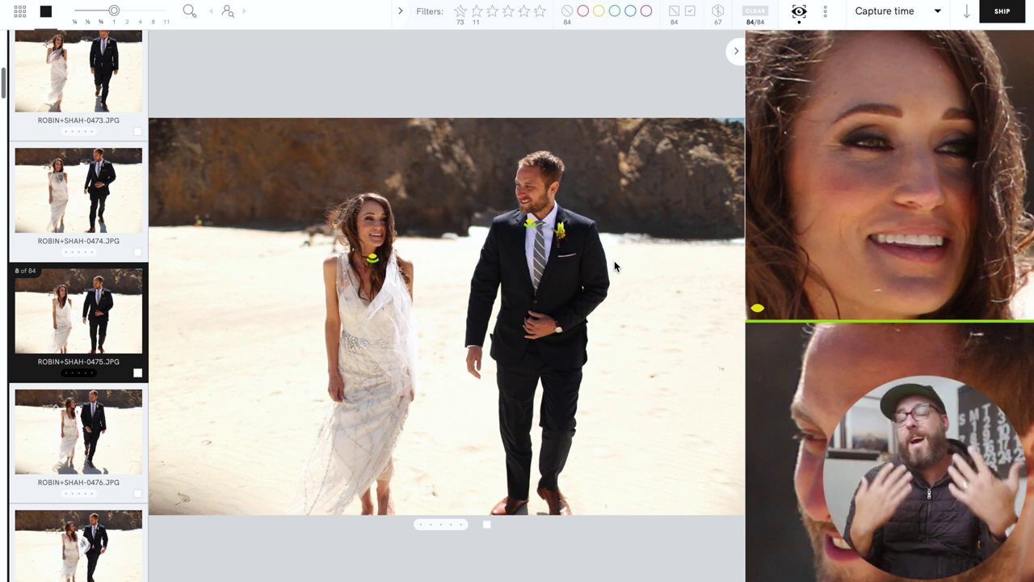
key(Right)
key(Right)
key(1)
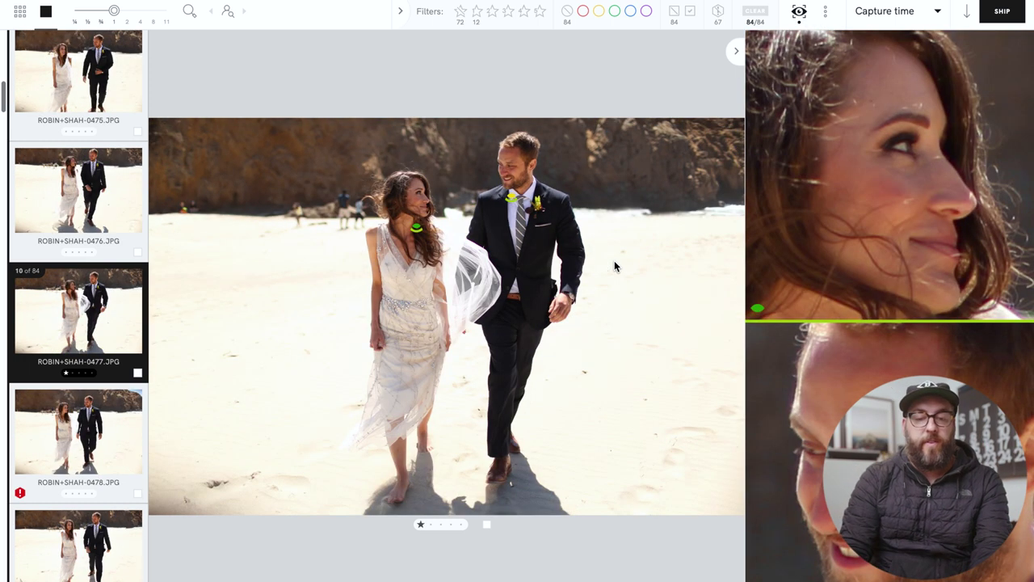
- Compare shots 0478 and 0479 against the starred photo 0477
key(Right)
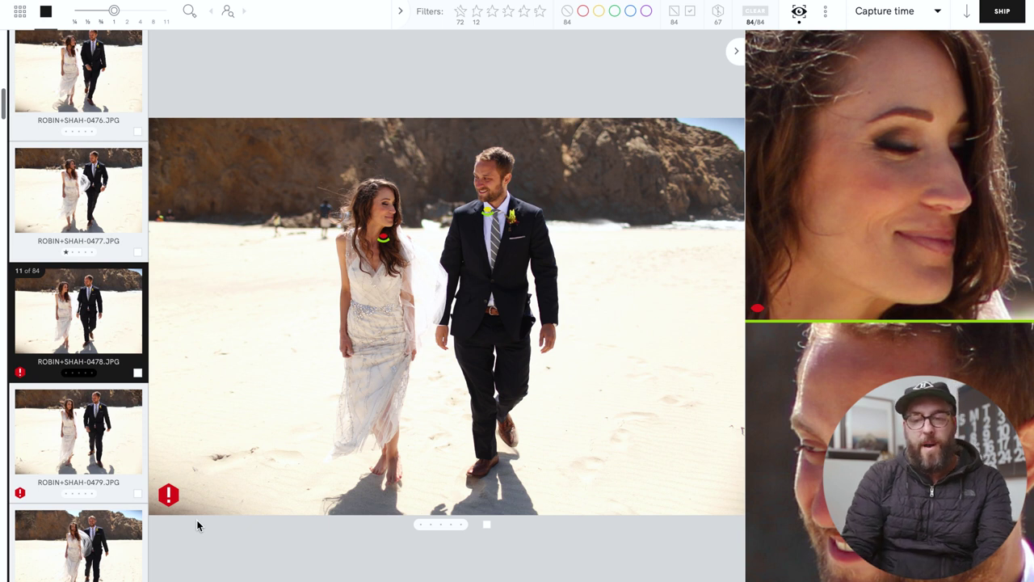
key(Right)
key(Right)
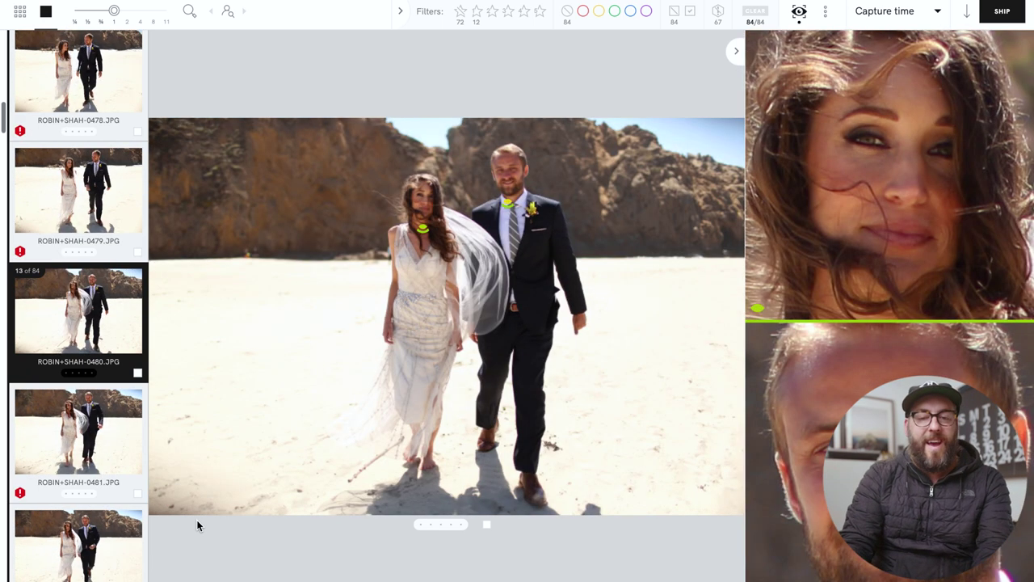
key(Left)
key(Left)
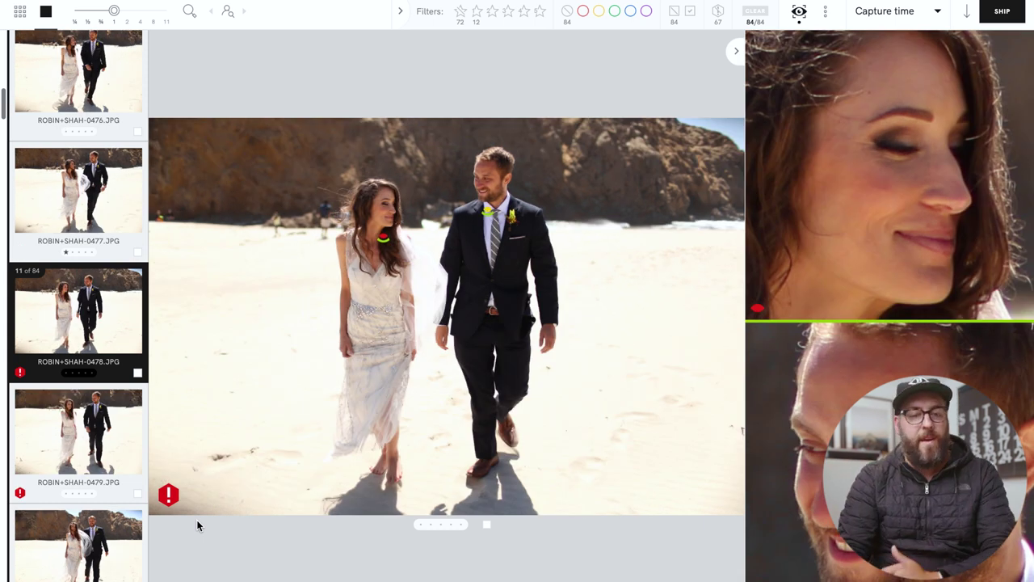
key(Left)
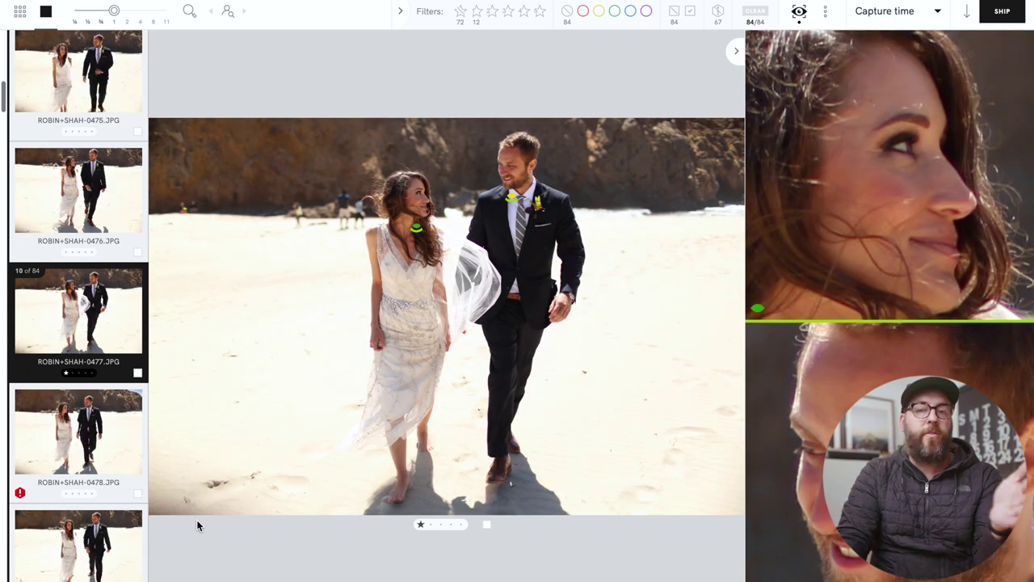
key(Right)
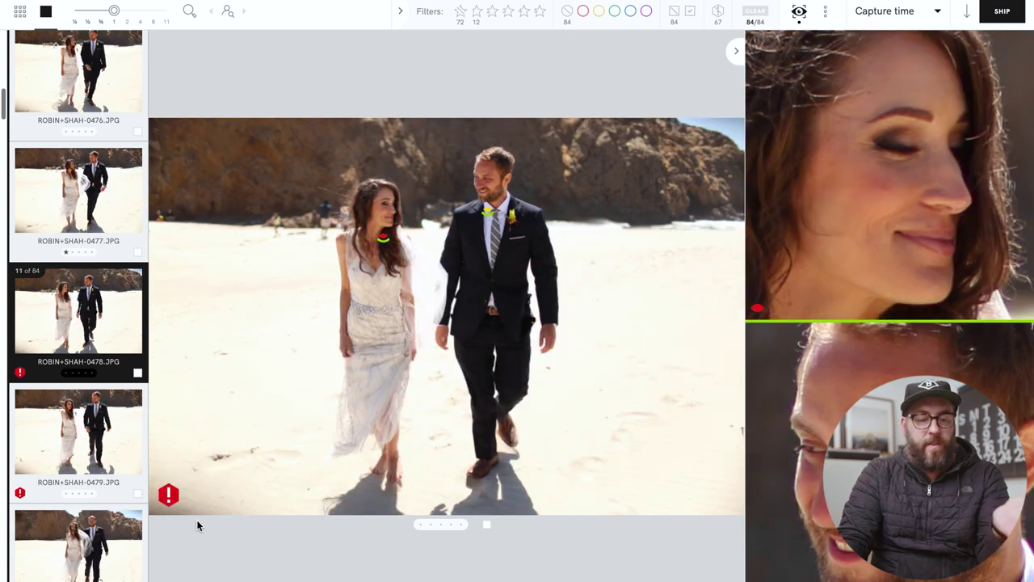
key(Right)
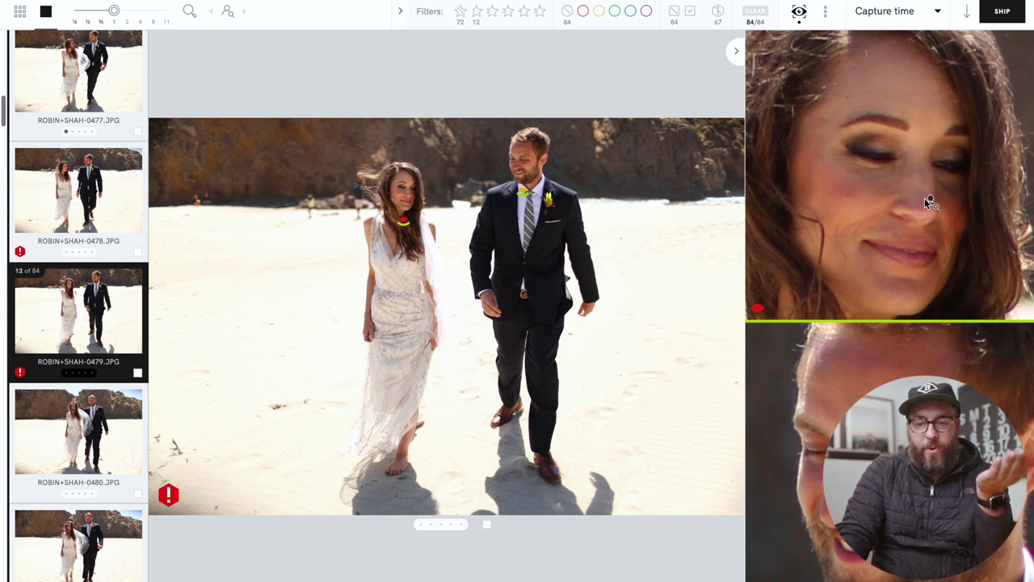
- Give beach shot 0480 one star and compare it with the following thumbnails
key(Right)
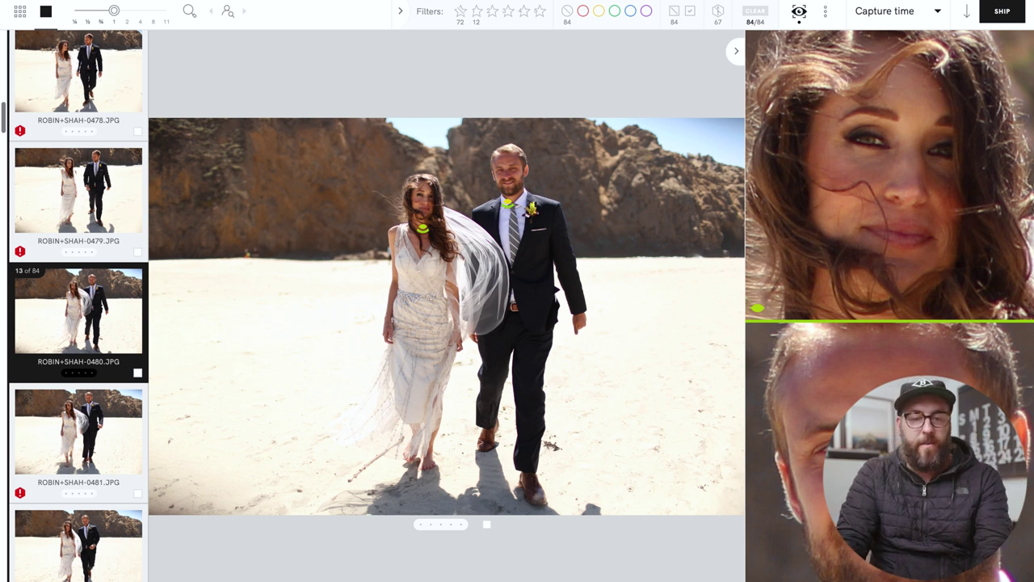
key(1)
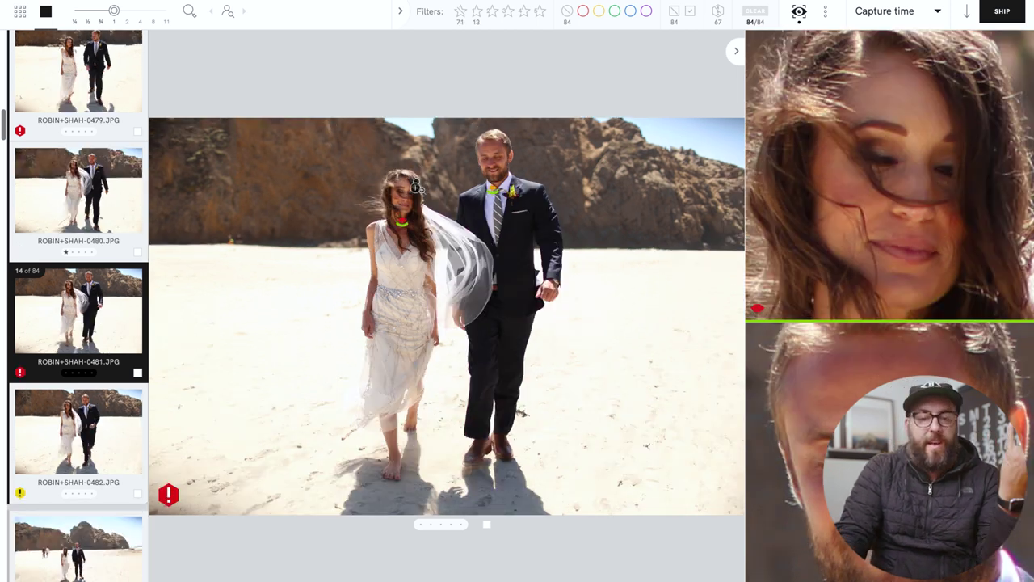
click(100, 197)
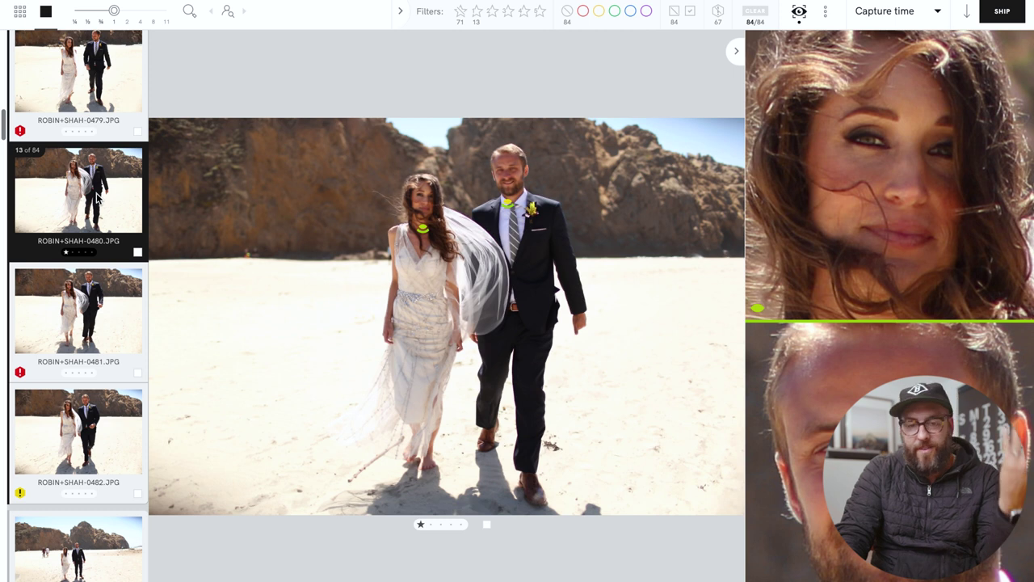
click(67, 336)
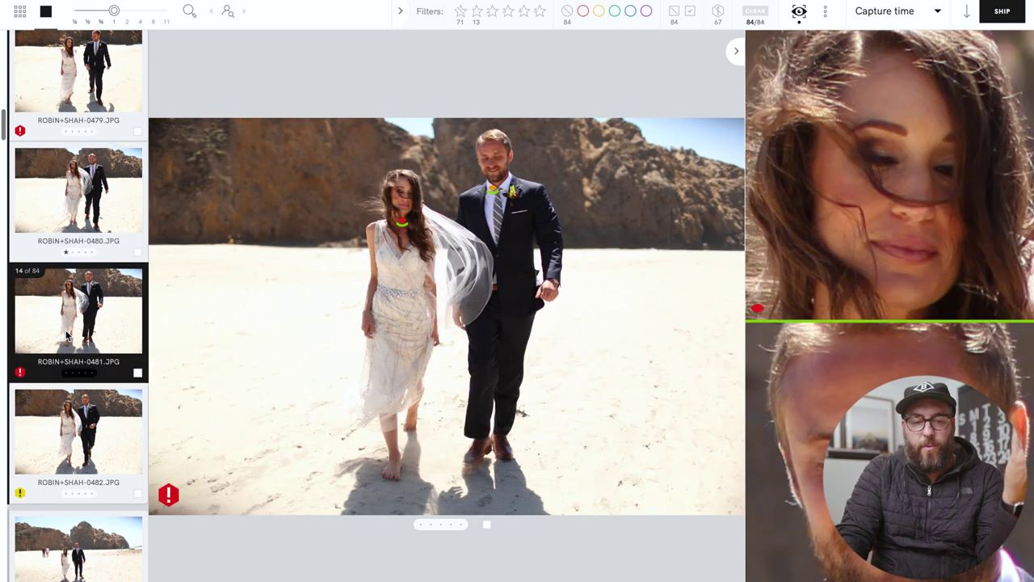
click(69, 455)
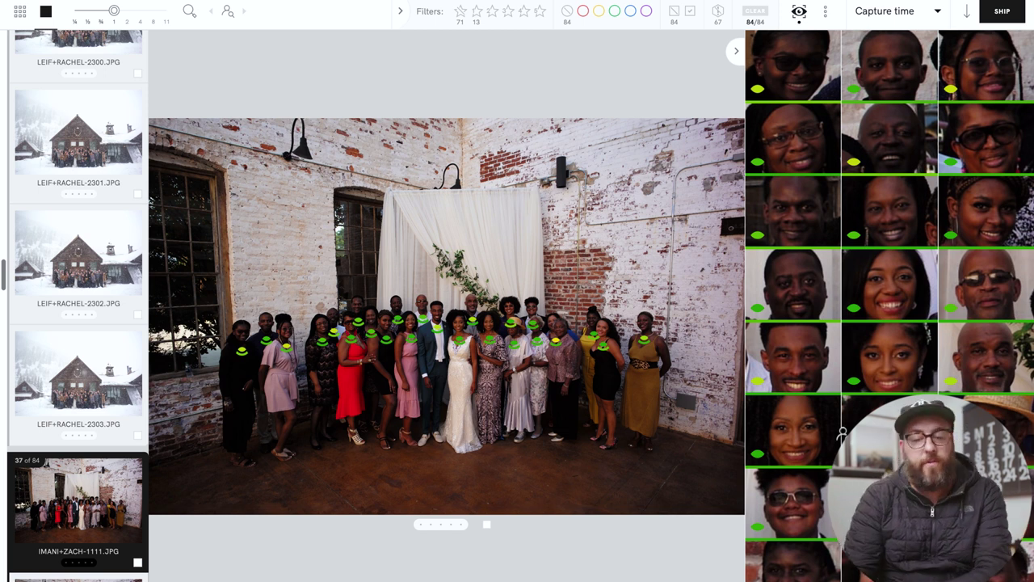
- Step through the family portraits, giving shots 1115 and 1119 one star each
key(Right)
key(Right)
key(Right)
key(Right)
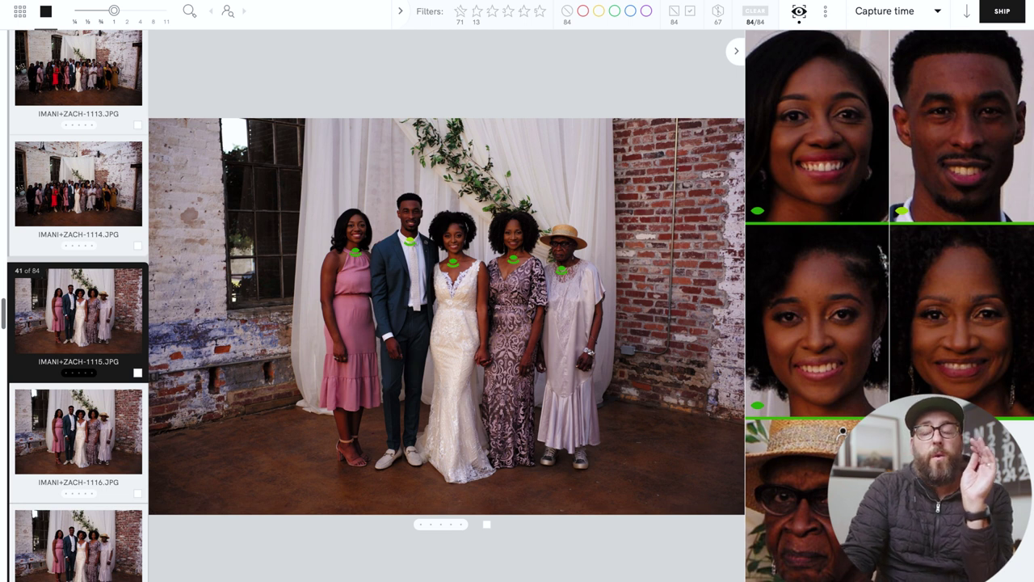
key(Left)
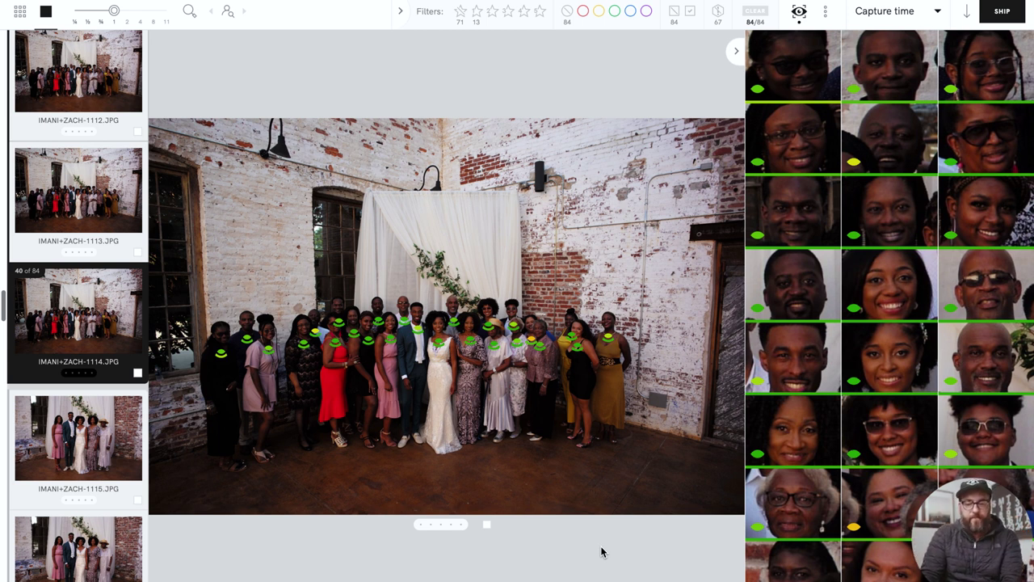
key(Right)
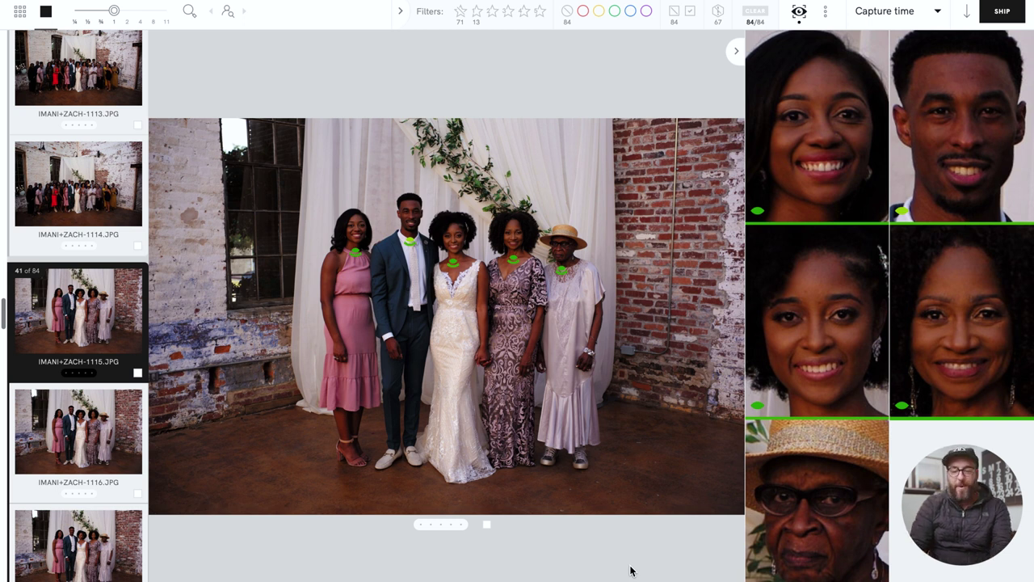
key(1)
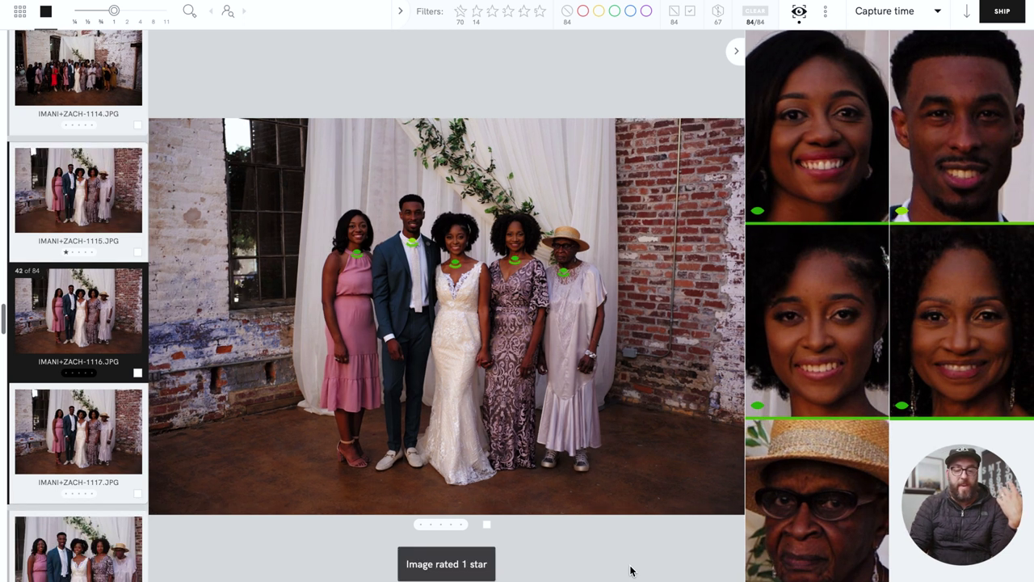
key(Right)
key(Right)
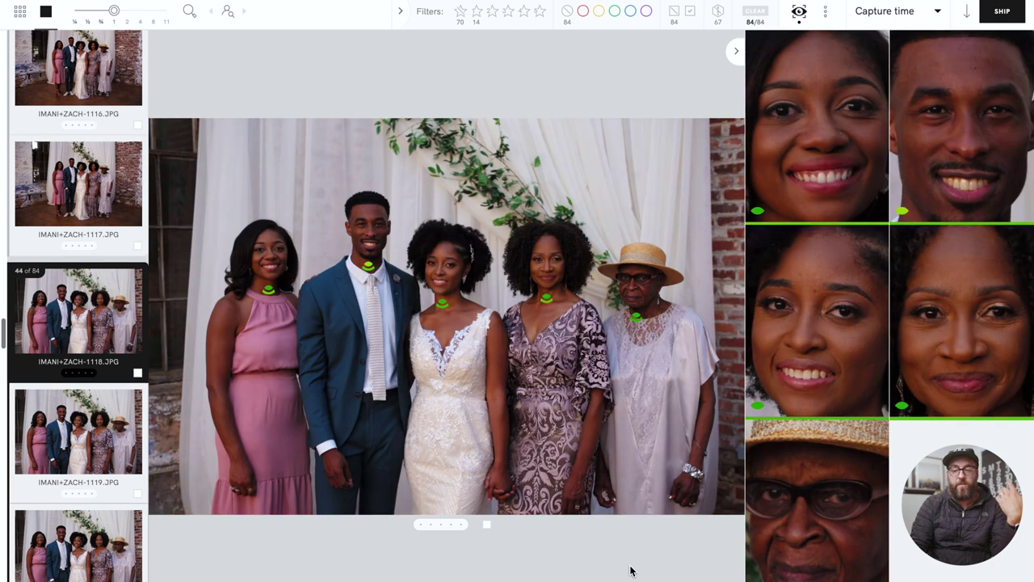
key(Right)
key(1)
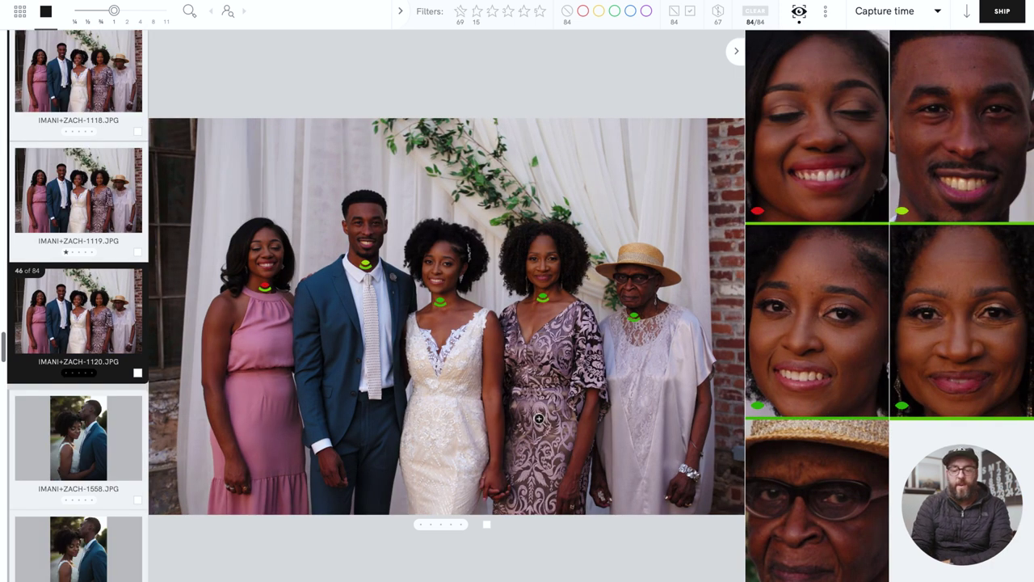
key(Left)
key(Right)
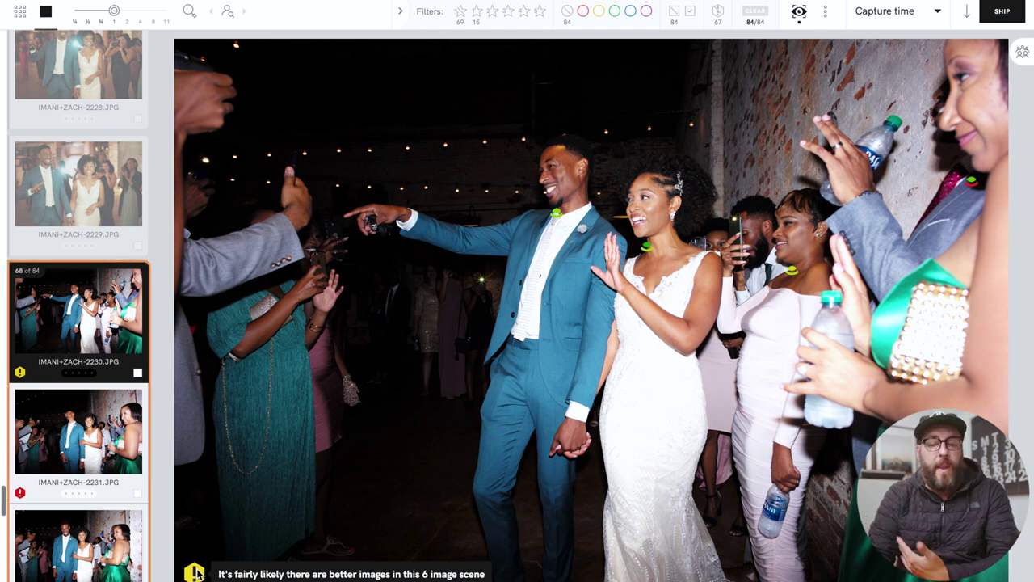
- Advance to reception photo 2231, toggle the face close-ups, and show the keyboard shortcuts list
key(Right)
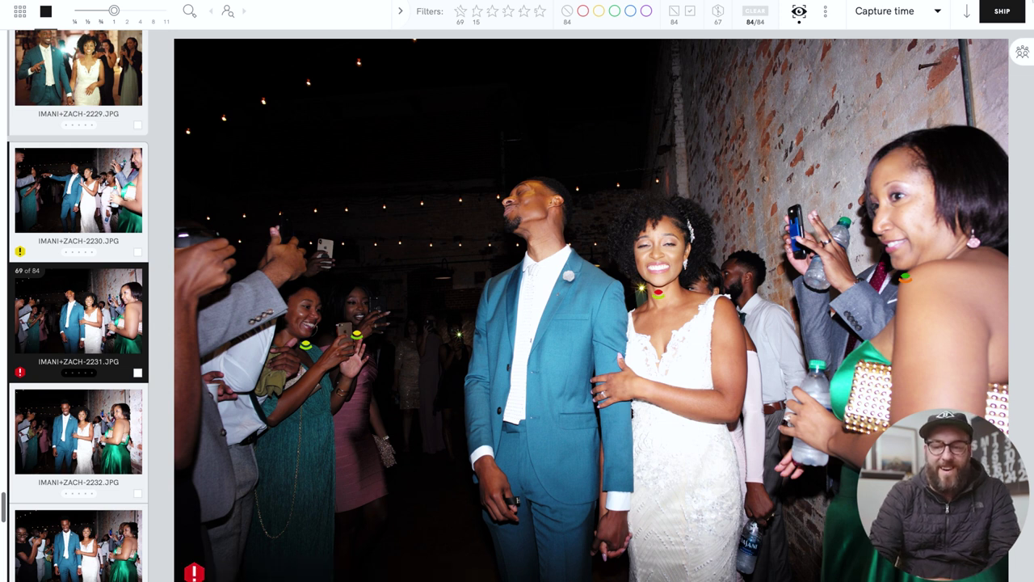
click(1023, 53)
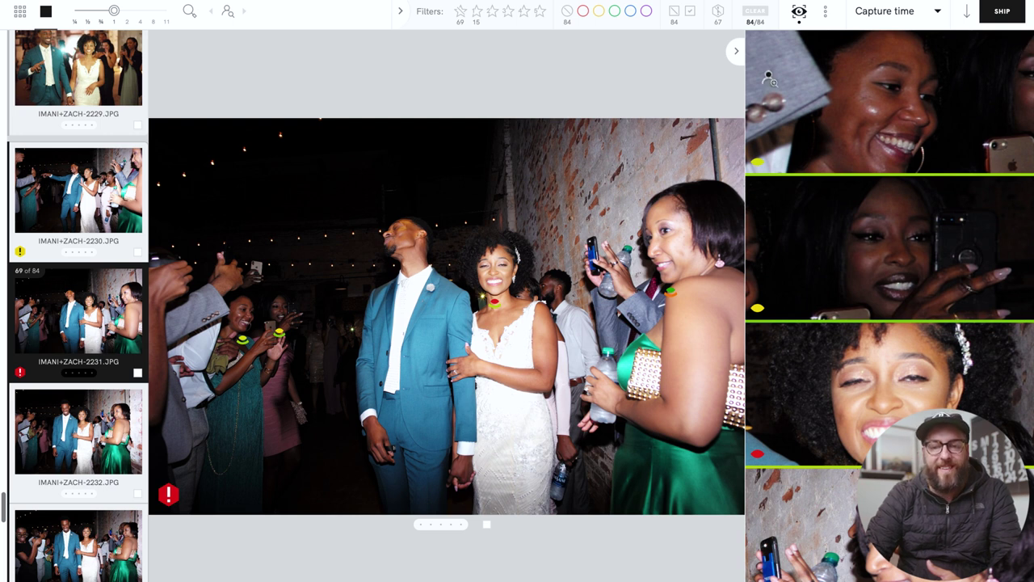
click(738, 51)
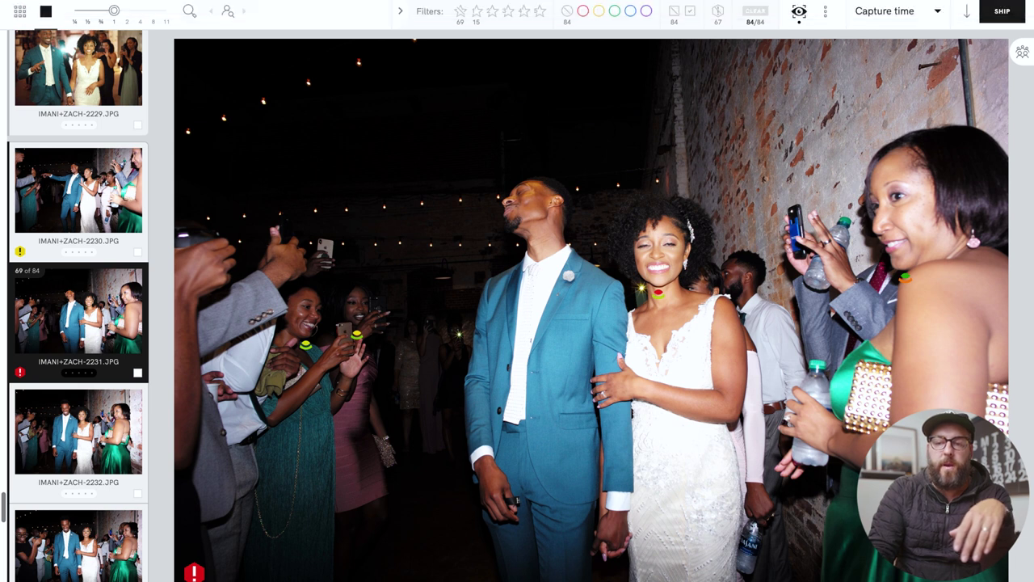
key(shift+slash)
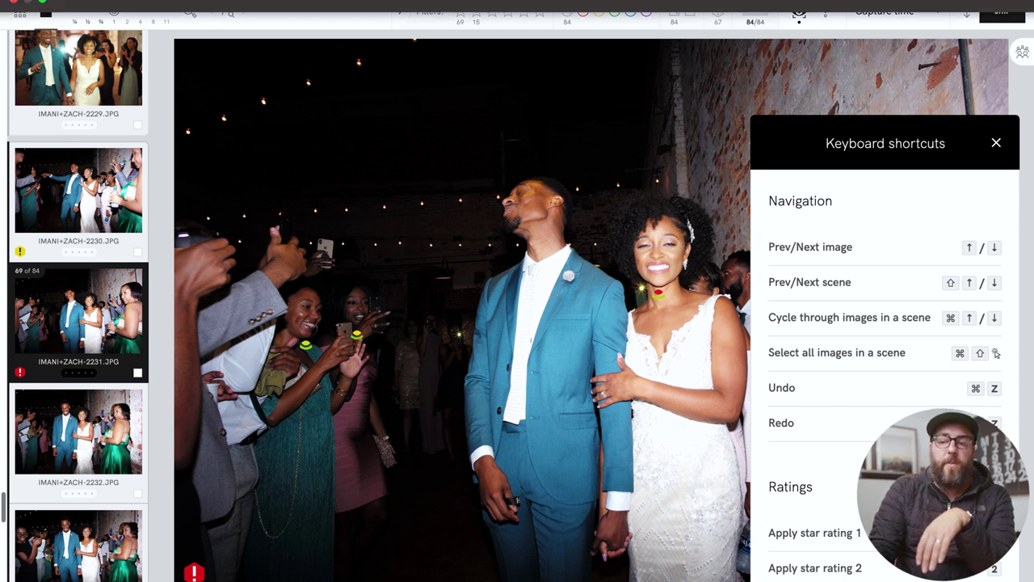
- Close the shortcuts list and jump ahead to the final photo, 84 of 84
click(996, 143)
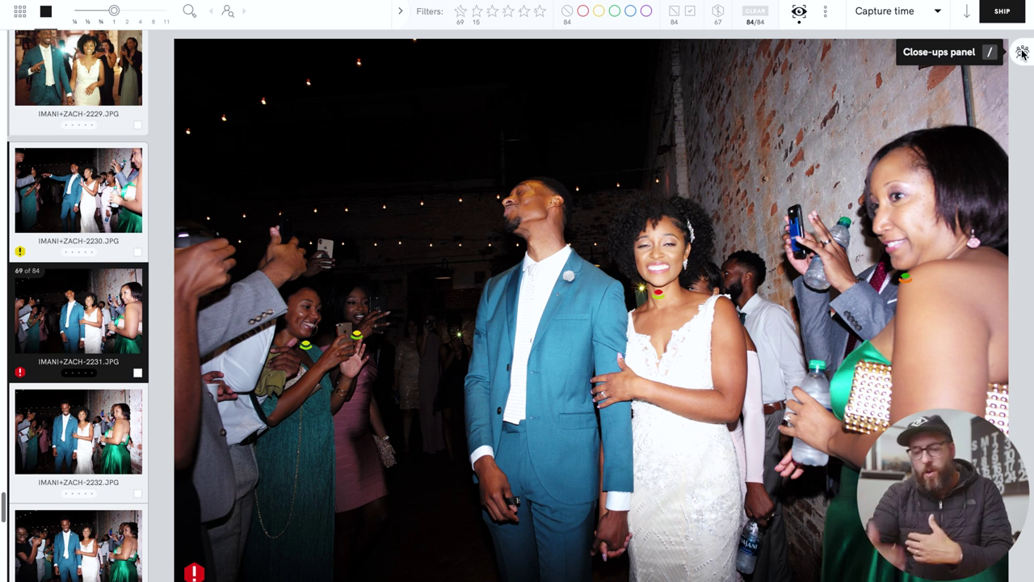
key(Right)
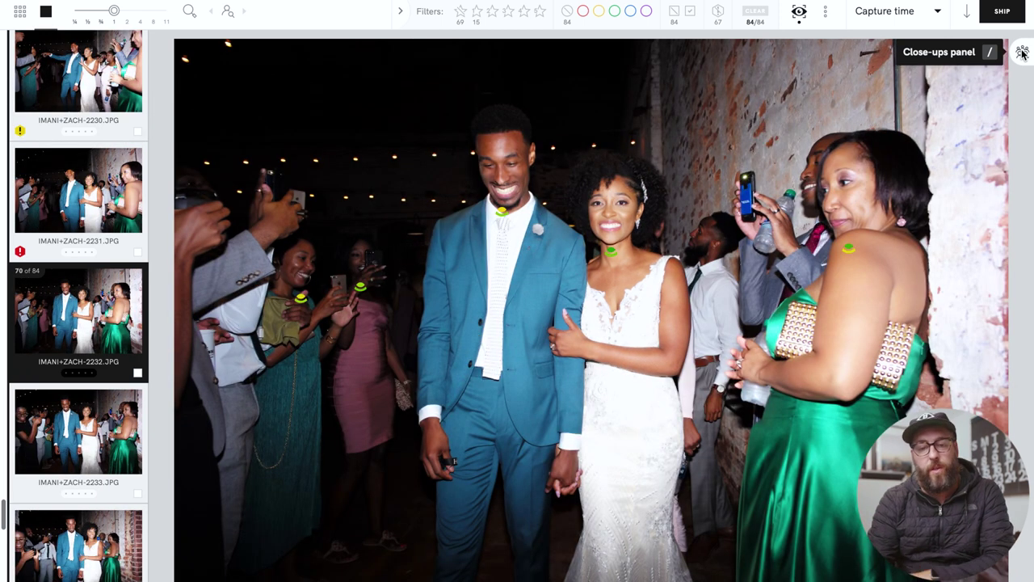
key(End)
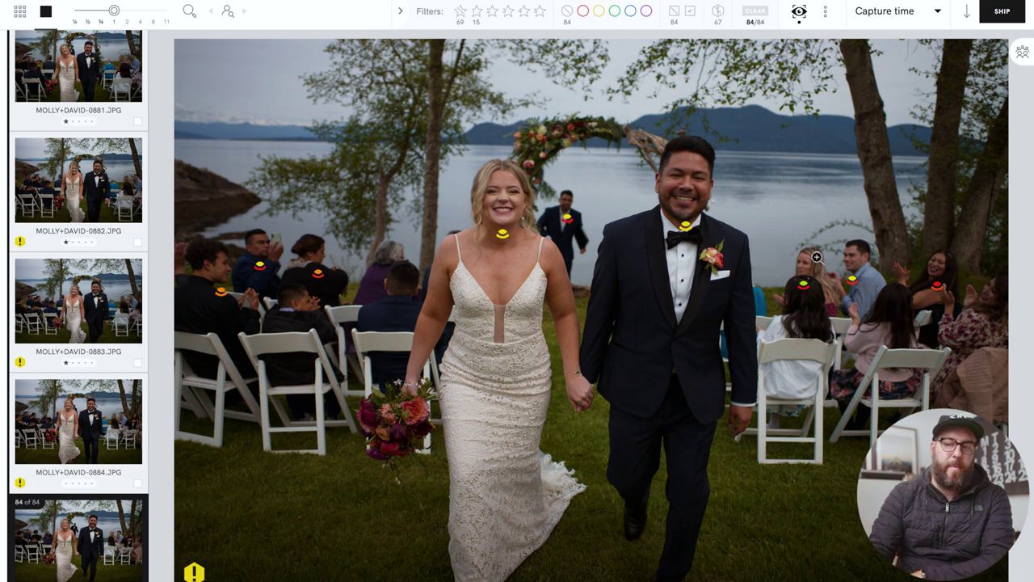
- Start shipping the 84 images with Lightroom Classic's most recent catalog as destination
click(1015, 16)
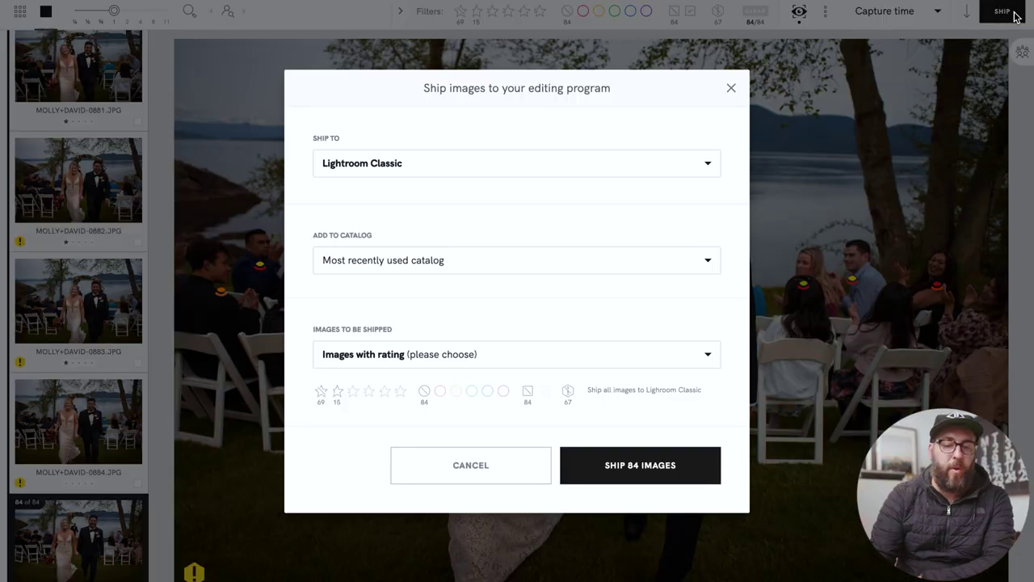
click(380, 174)
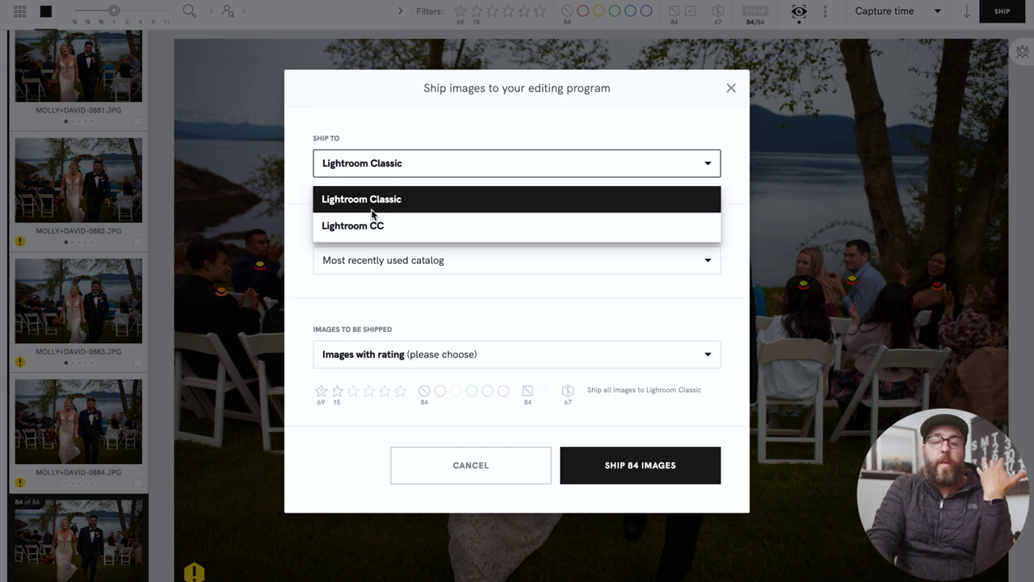
click(392, 301)
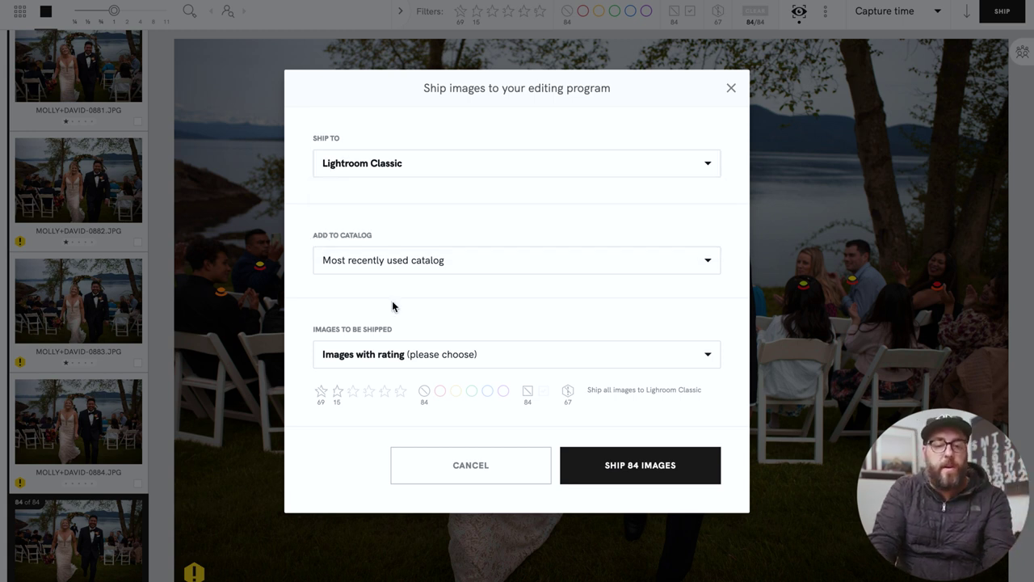